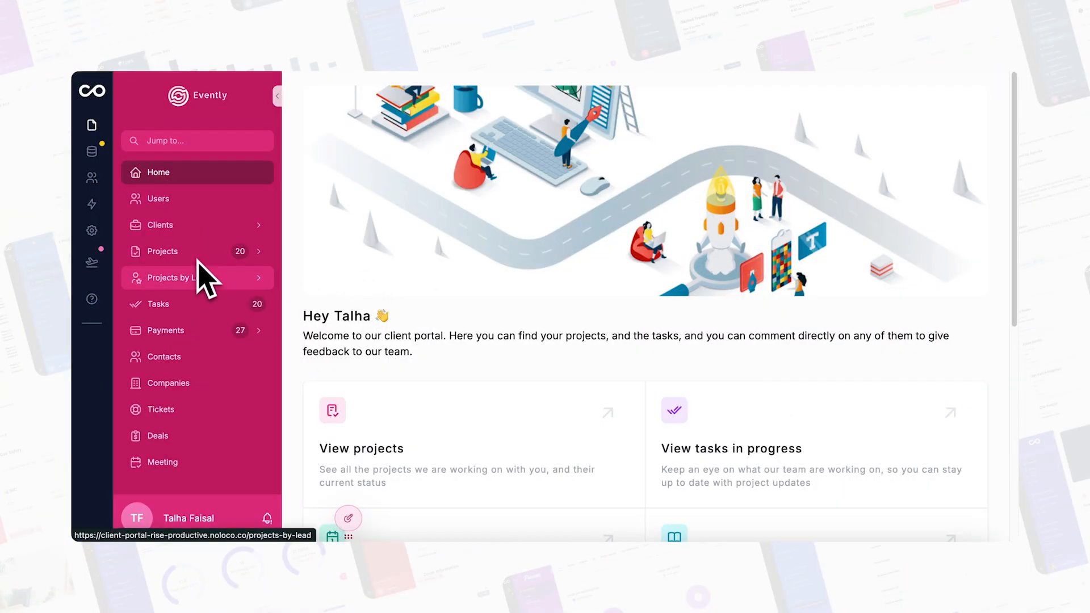
- Open the Clients page from the portal sidebar
{"action": "left_click", "coordinate": [198, 226]}
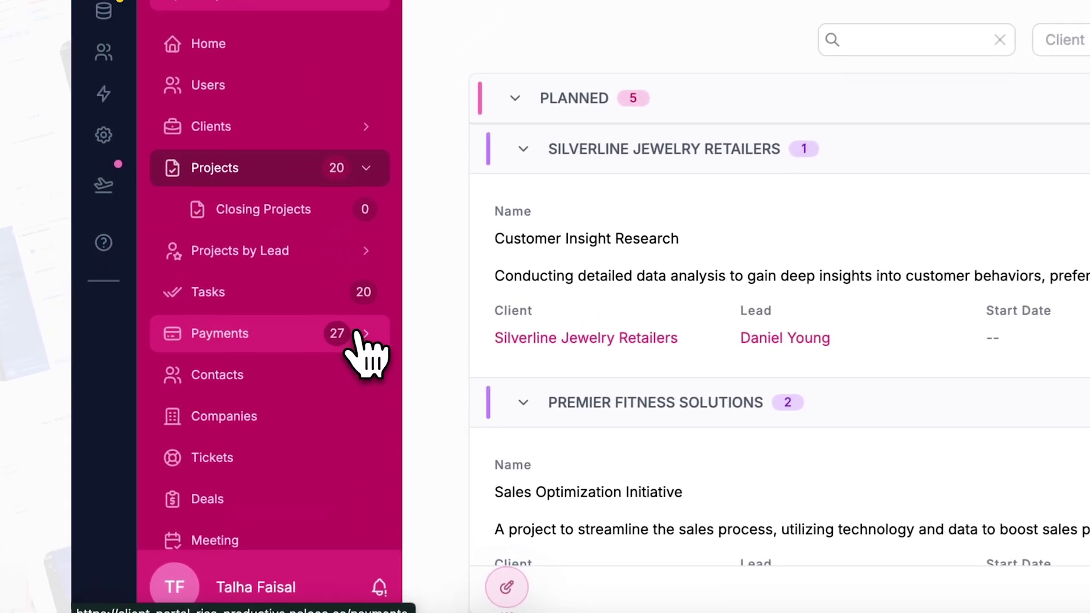
- Open the Payments section and switch to its Payments Pivot view
{"action": "left_click", "coordinate": [247, 356]}
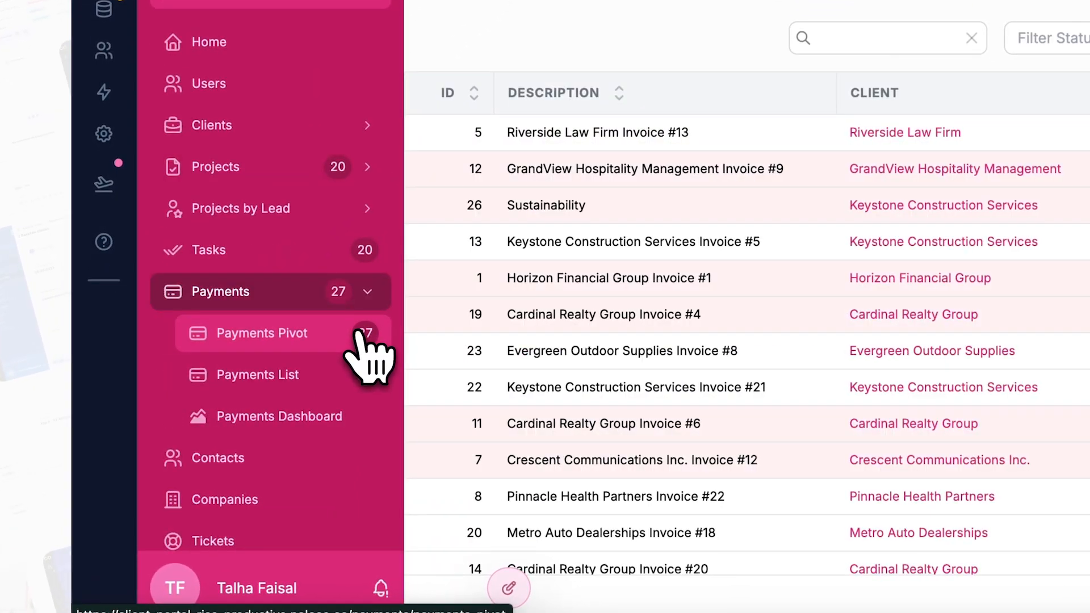
{"action": "left_click", "coordinate": [349, 341]}
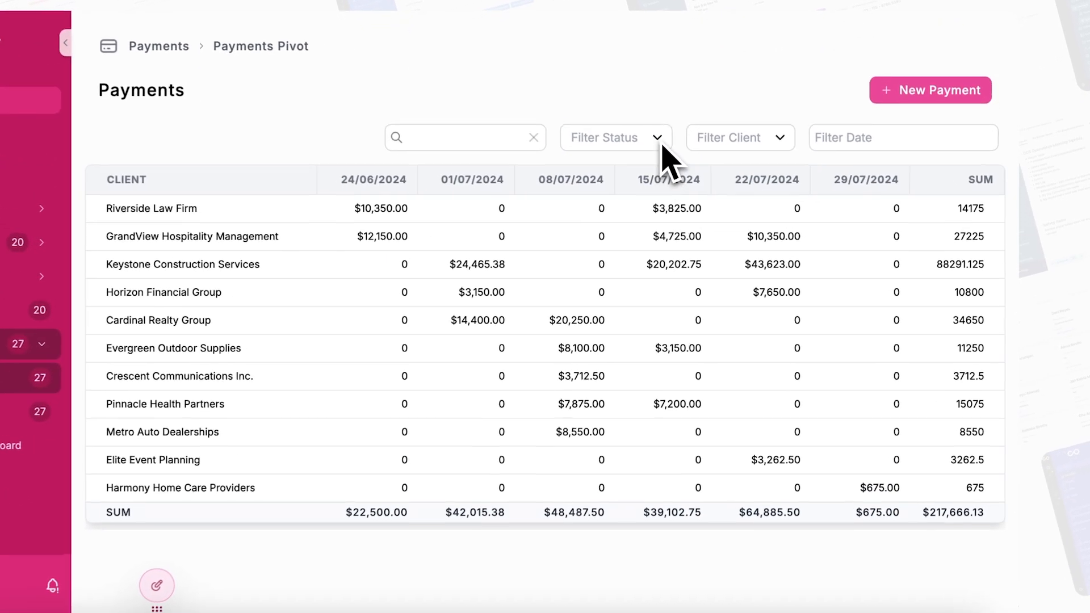
- Filter the pivot to Collected payments for a single client
{"action": "left_click", "coordinate": [656, 159]}
{"action": "left_click", "coordinate": [655, 251]}
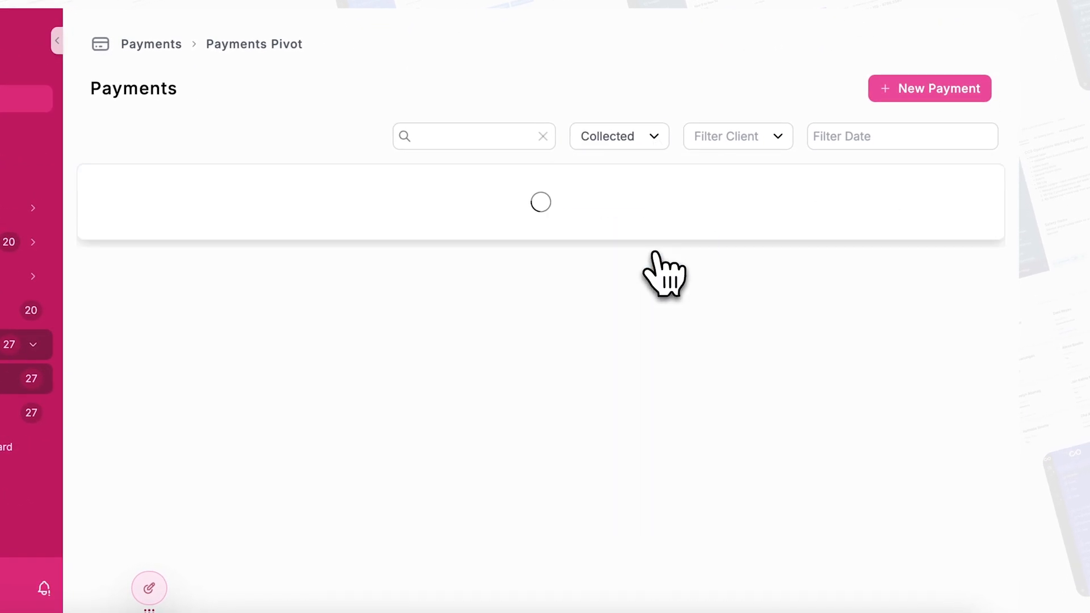
{"action": "left_click", "coordinate": [770, 136]}
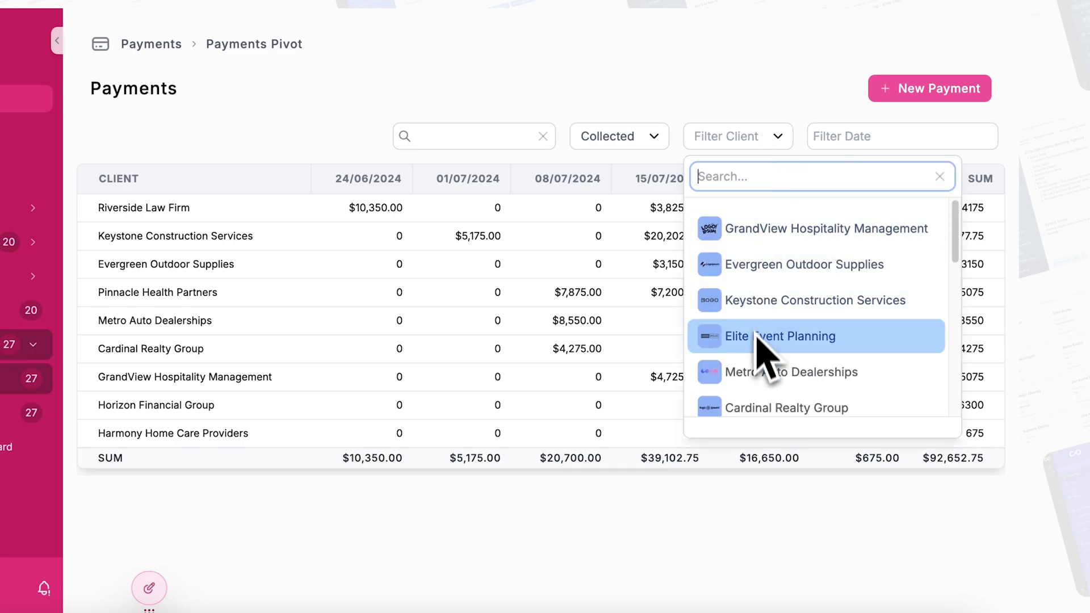
{"action": "left_click", "coordinate": [763, 272]}
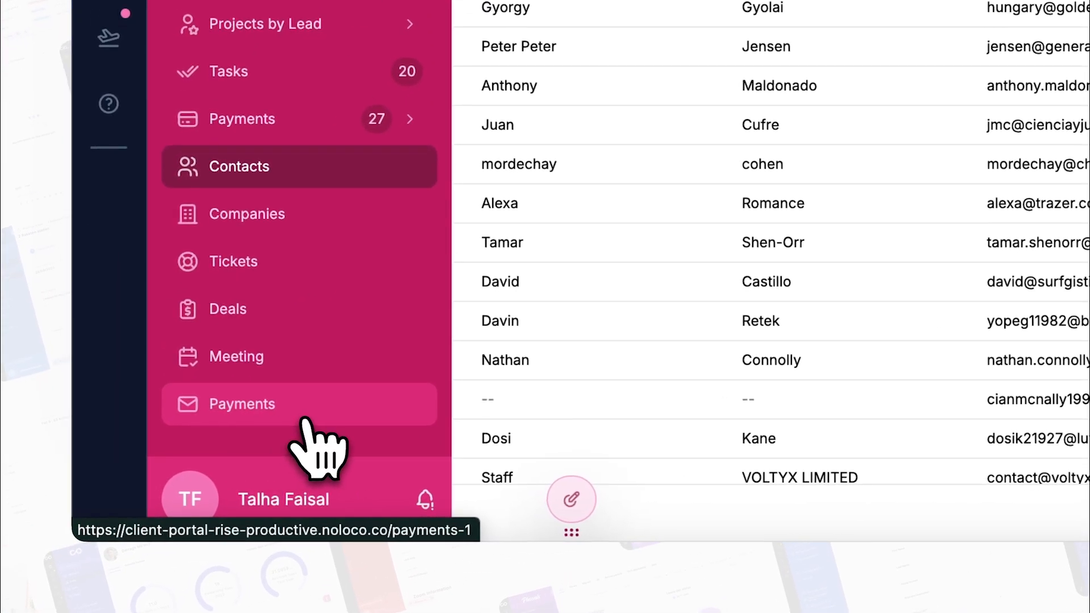
- Open the plain Payments table page and enter the portal's editing mode (Ctrl+E)
{"action": "left_click", "coordinate": [306, 418]}
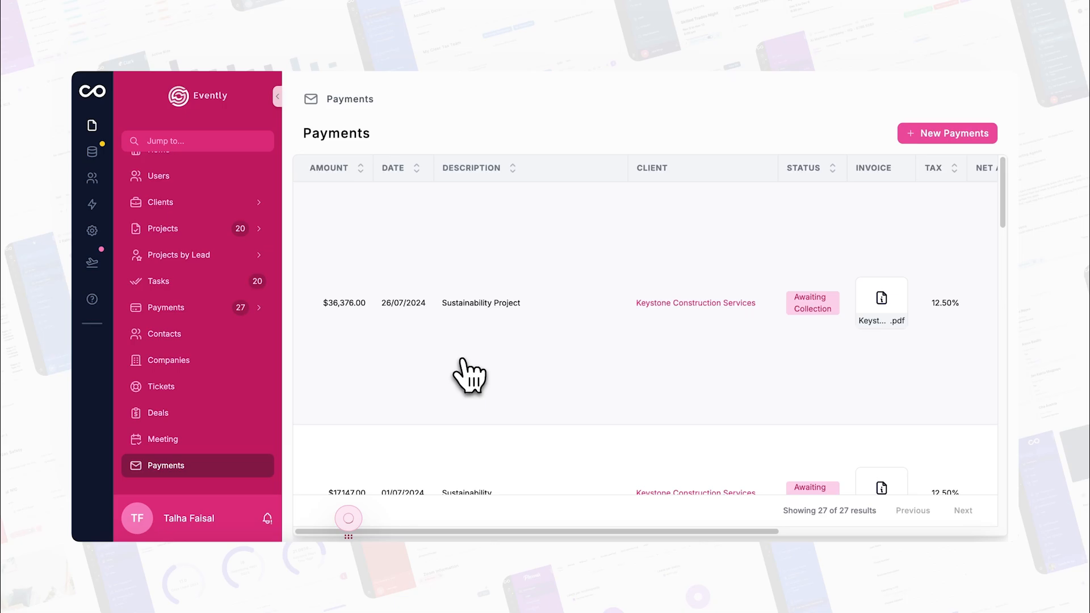
{"action": "key", "text": "ctrl+e"}
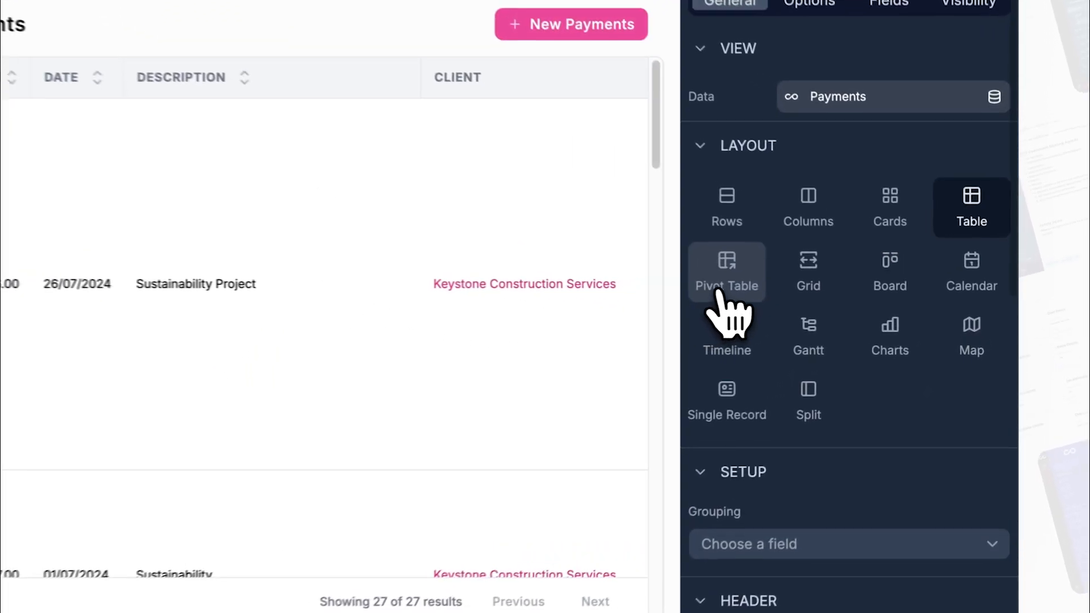
- Switch the page layout to Pivot Table and group its rows by Client > Client
{"action": "left_click", "coordinate": [828, 294]}
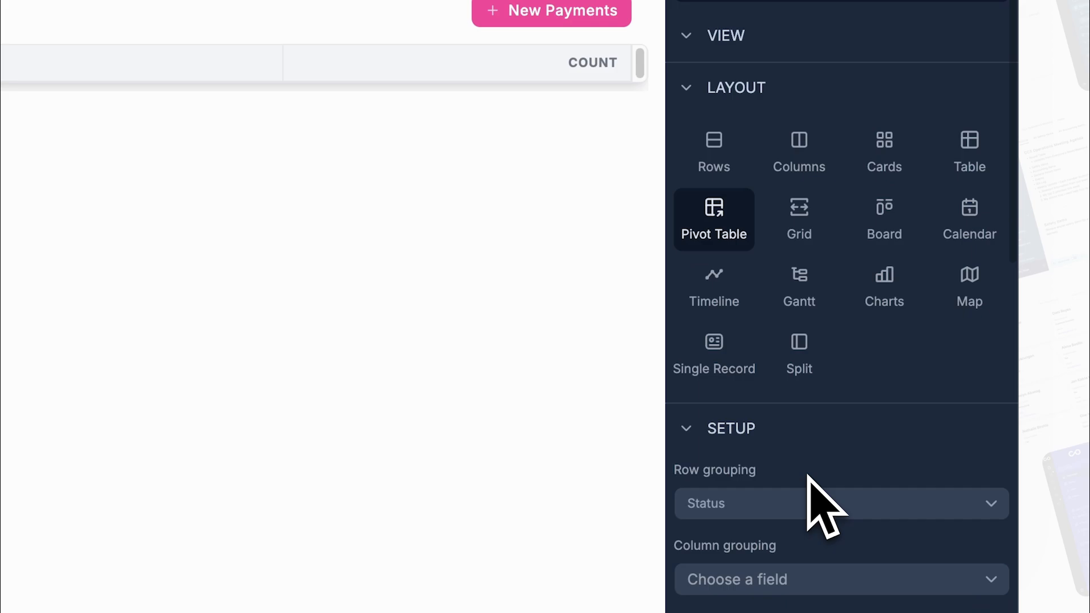
{"action": "scroll", "coordinate": [822, 503], "scroll_direction": "down", "scroll_amount": 2}
{"action": "scroll", "coordinate": [821, 503], "scroll_direction": "down", "scroll_amount": 2}
{"action": "scroll", "coordinate": [822, 503], "scroll_direction": "down", "scroll_amount": 2}
{"action": "scroll", "coordinate": [808, 480], "scroll_direction": "up", "scroll_amount": 1}
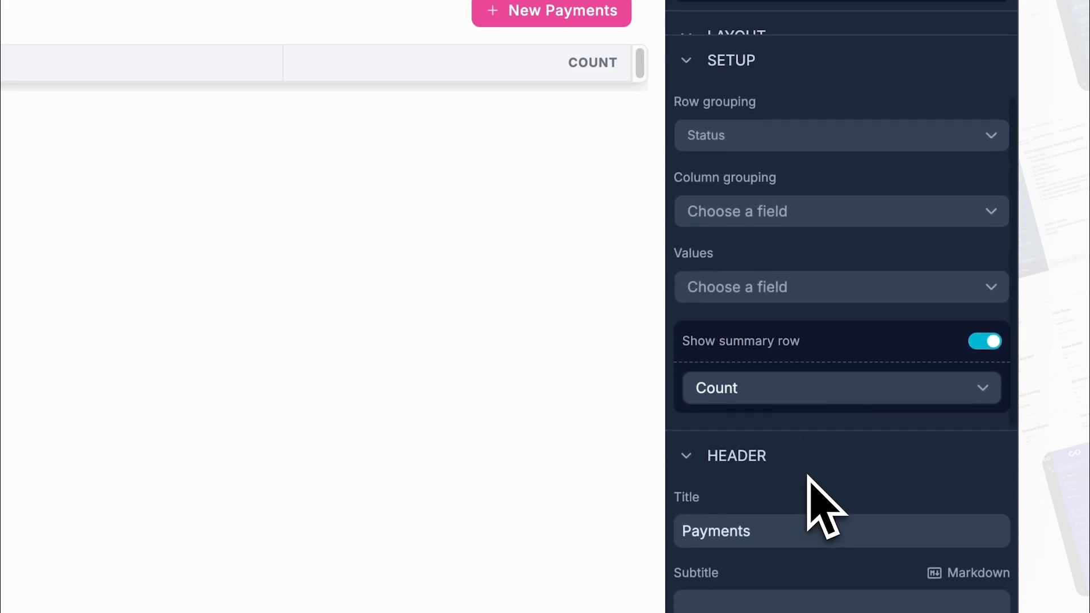
{"action": "left_click", "coordinate": [761, 180]}
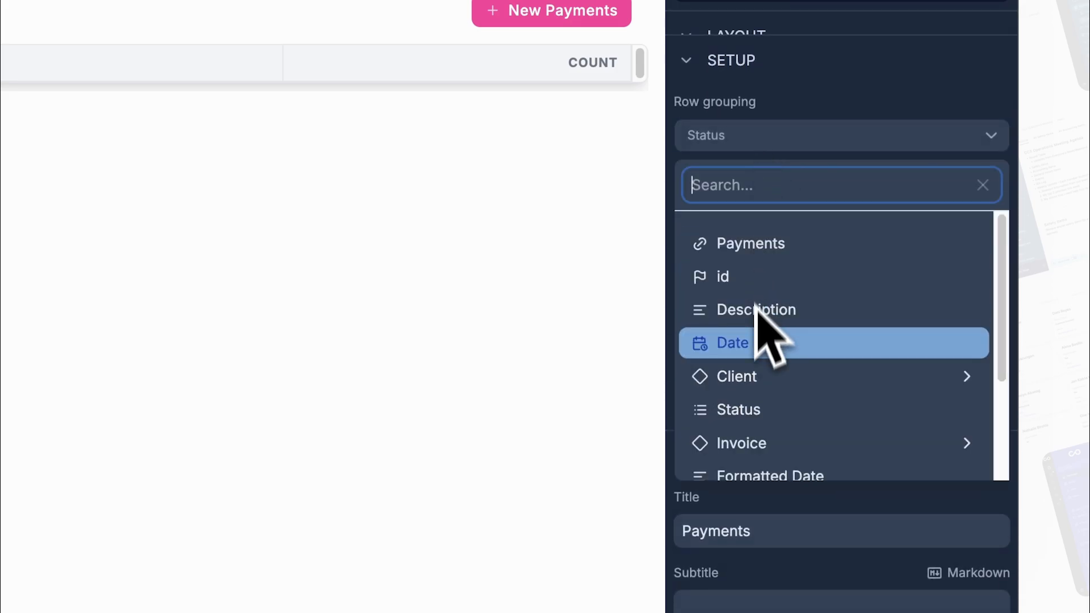
{"action": "left_click", "coordinate": [762, 375]}
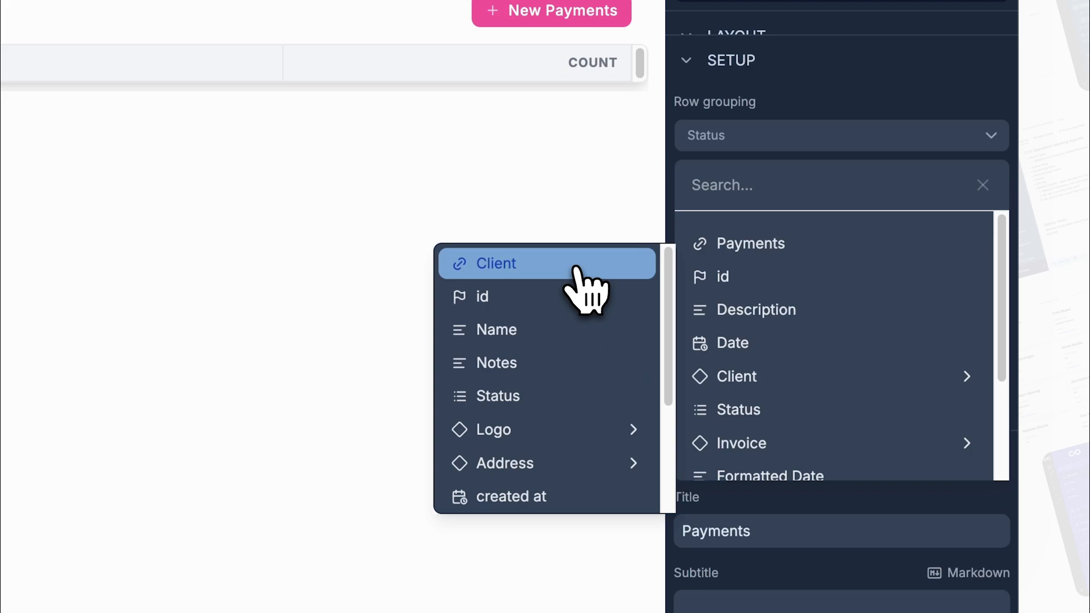
{"action": "left_click", "coordinate": [497, 263]}
{"action": "left_click", "coordinate": [750, 211]}
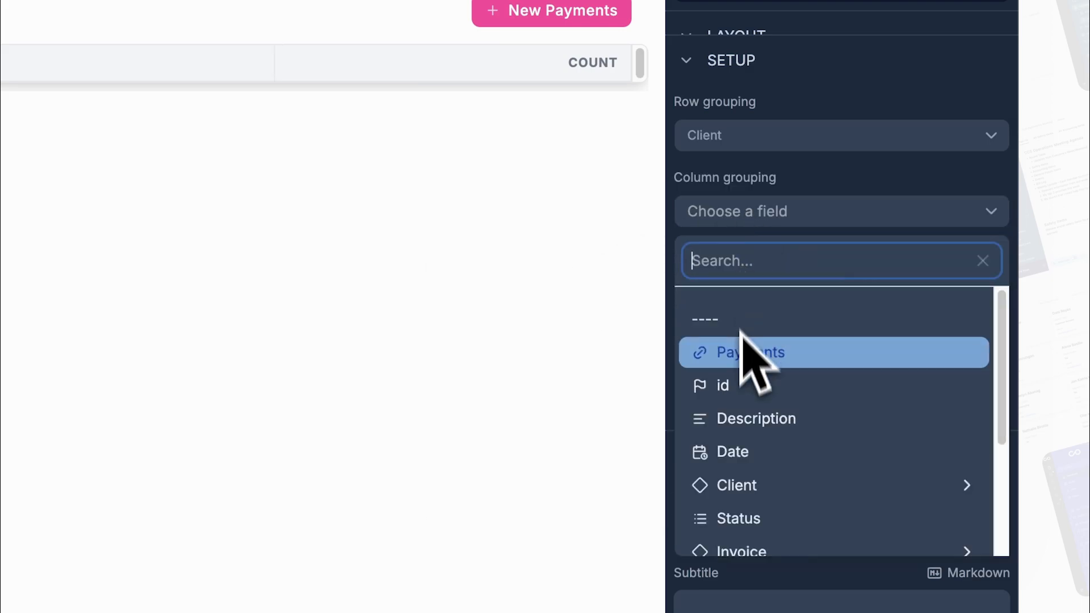
{"action": "scroll", "coordinate": [771, 502], "scroll_direction": "down", "scroll_amount": 2}
{"action": "scroll", "coordinate": [770, 512], "scroll_direction": "down", "scroll_amount": 2}
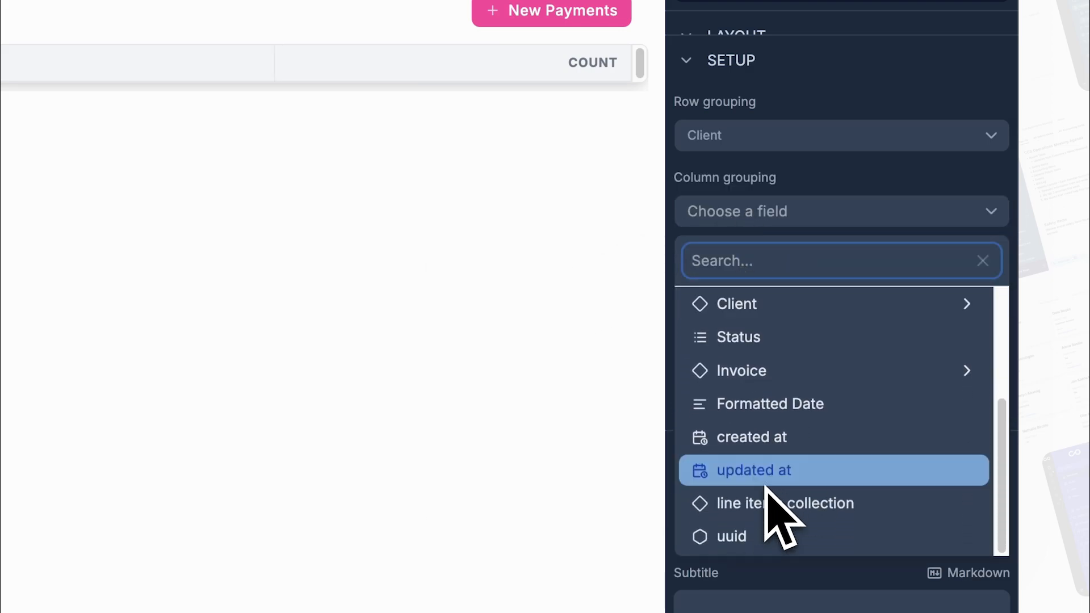
{"action": "scroll", "coordinate": [770, 511], "scroll_direction": "up", "scroll_amount": 3}
{"action": "scroll", "coordinate": [770, 502], "scroll_direction": "up", "scroll_amount": 2}
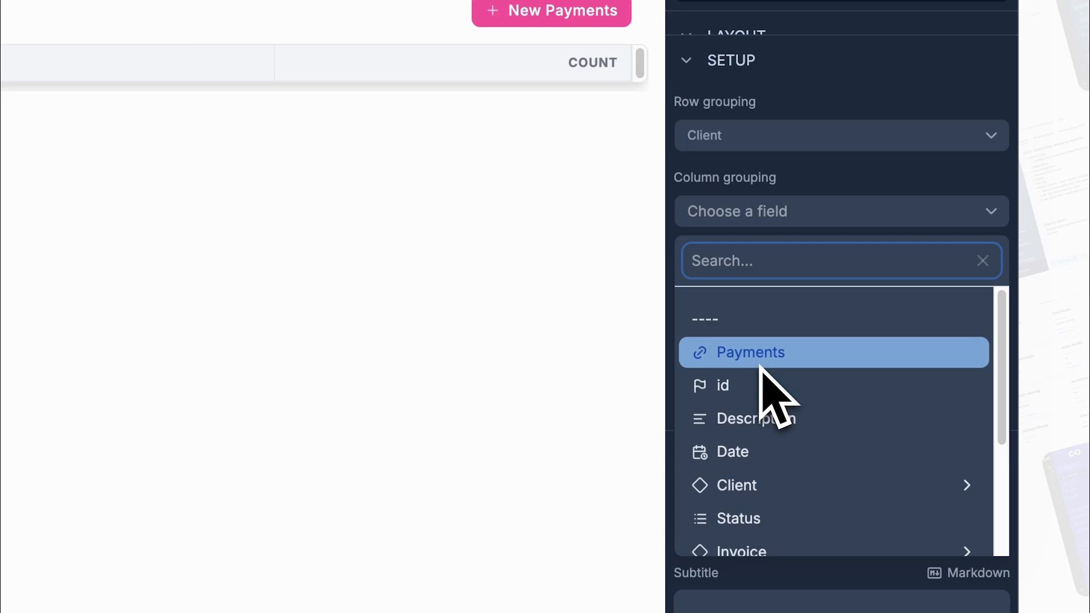
- Group the pivot columns by Date and use Net Amount as the values
{"action": "left_click", "coordinate": [760, 451]}
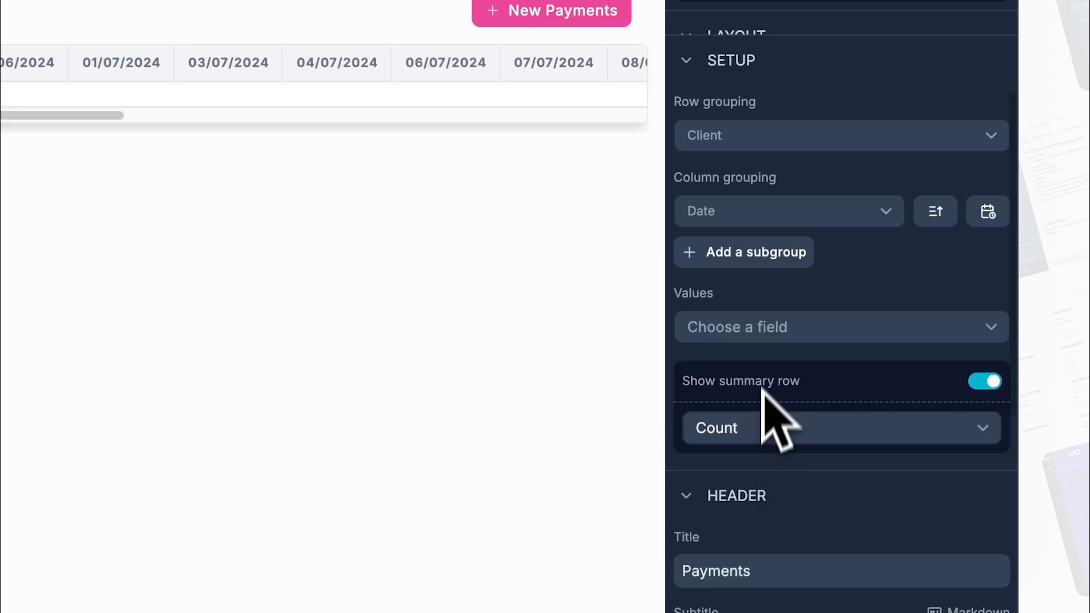
{"action": "left_click", "coordinate": [771, 332]}
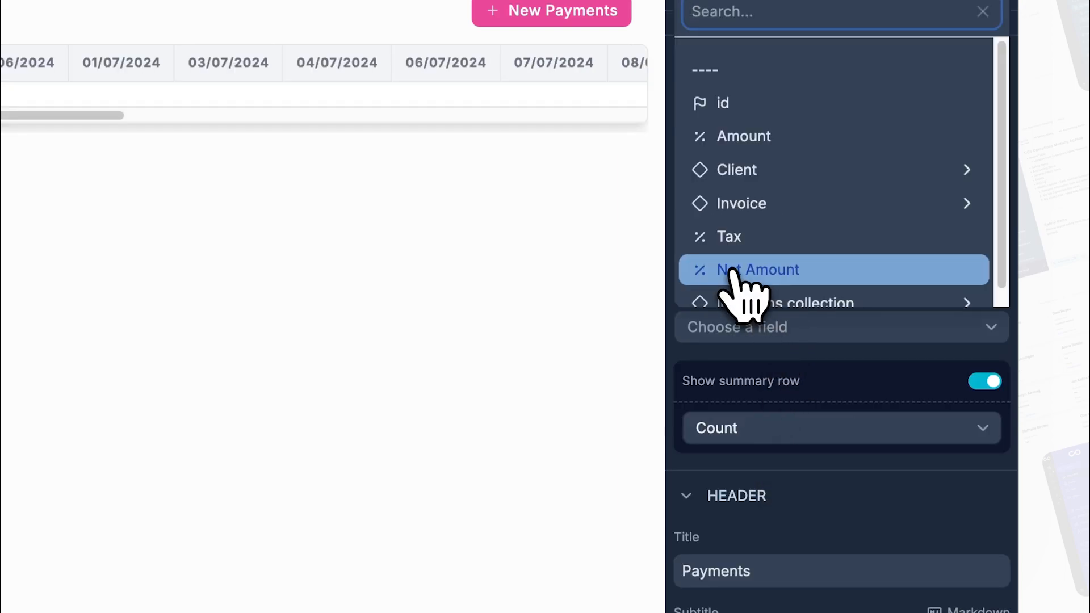
{"action": "left_click", "coordinate": [758, 270]}
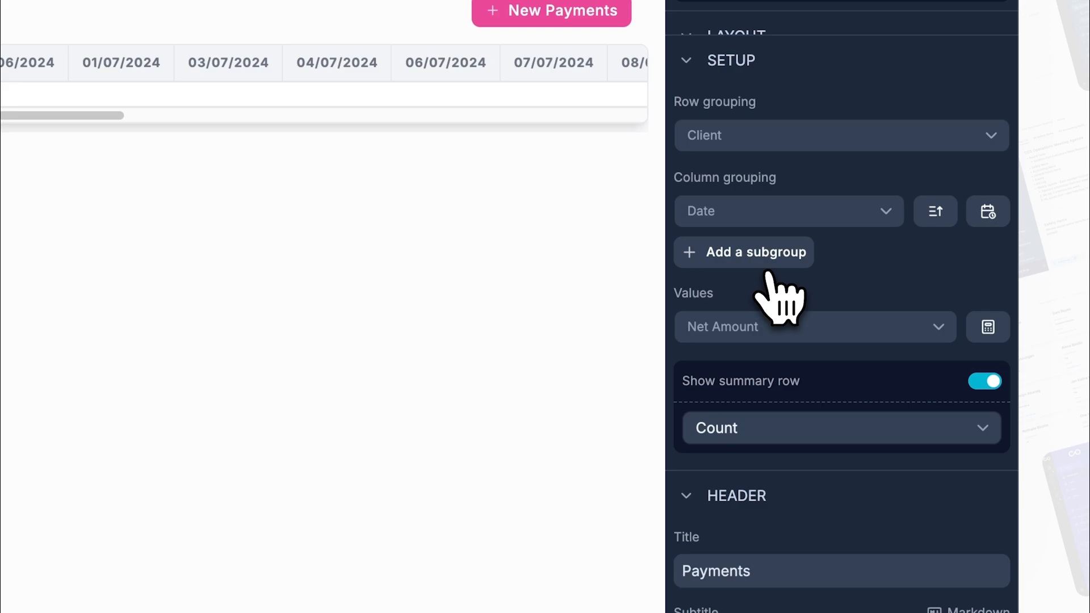
- Make the summary row Sum the values and group the date columns by week
{"action": "left_click", "coordinate": [839, 428]}
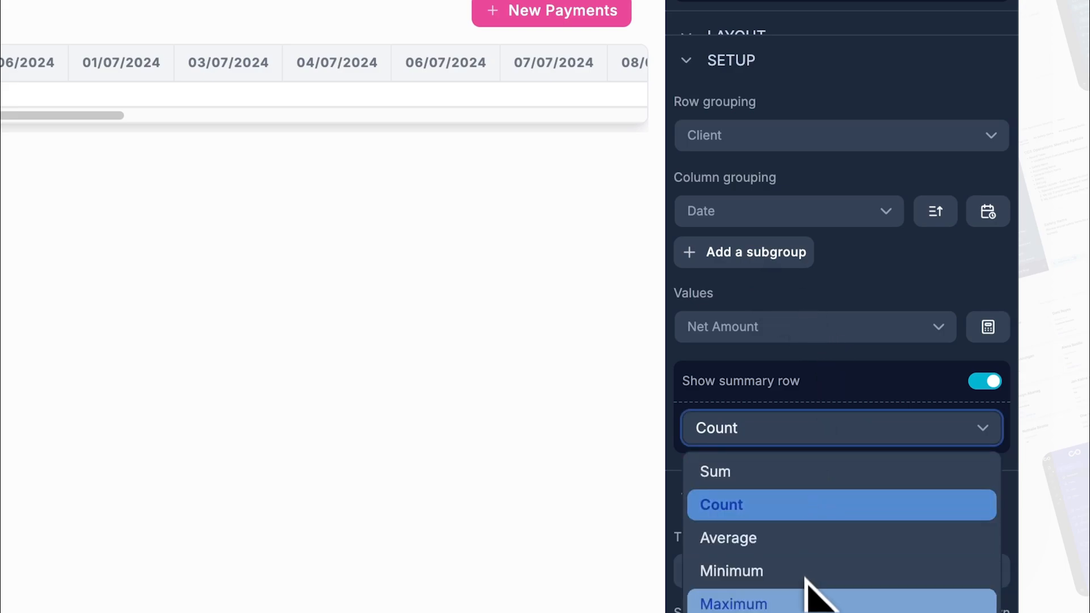
{"action": "left_click", "coordinate": [801, 475]}
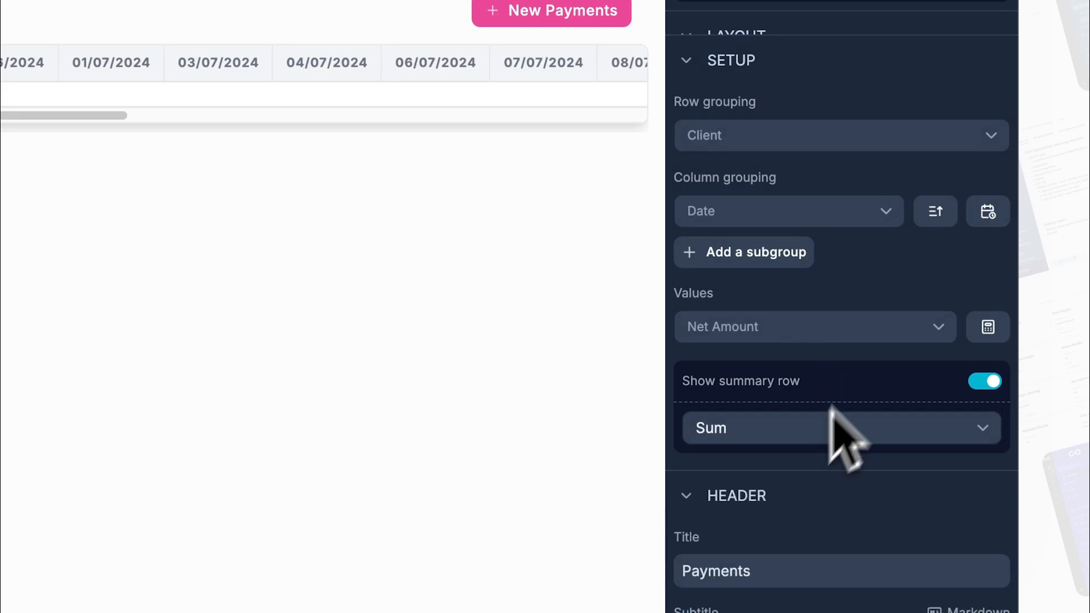
{"action": "left_click", "coordinate": [988, 211]}
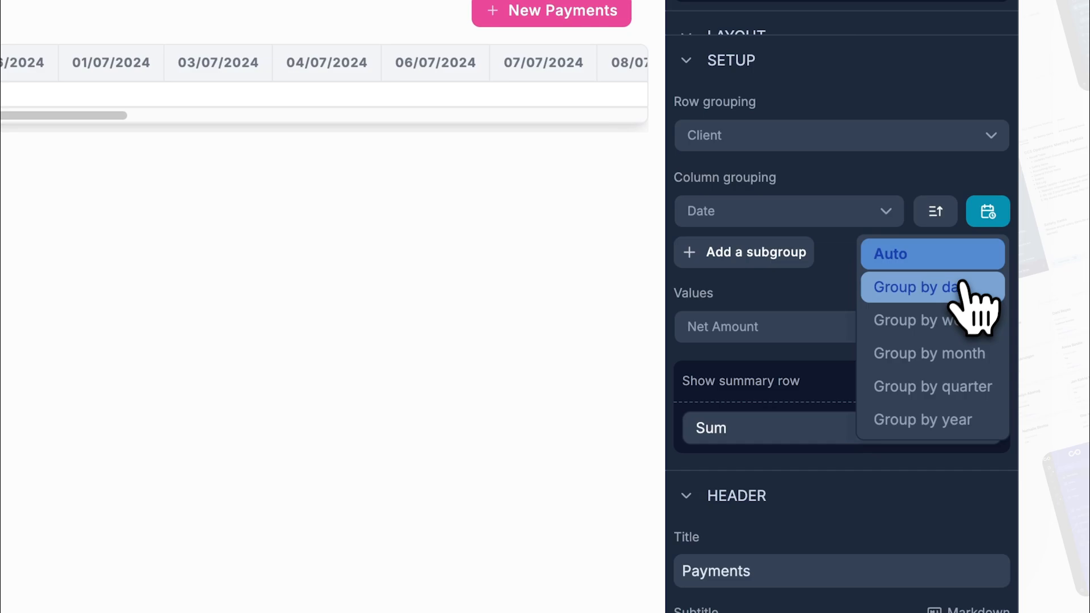
{"action": "left_click", "coordinate": [933, 287]}
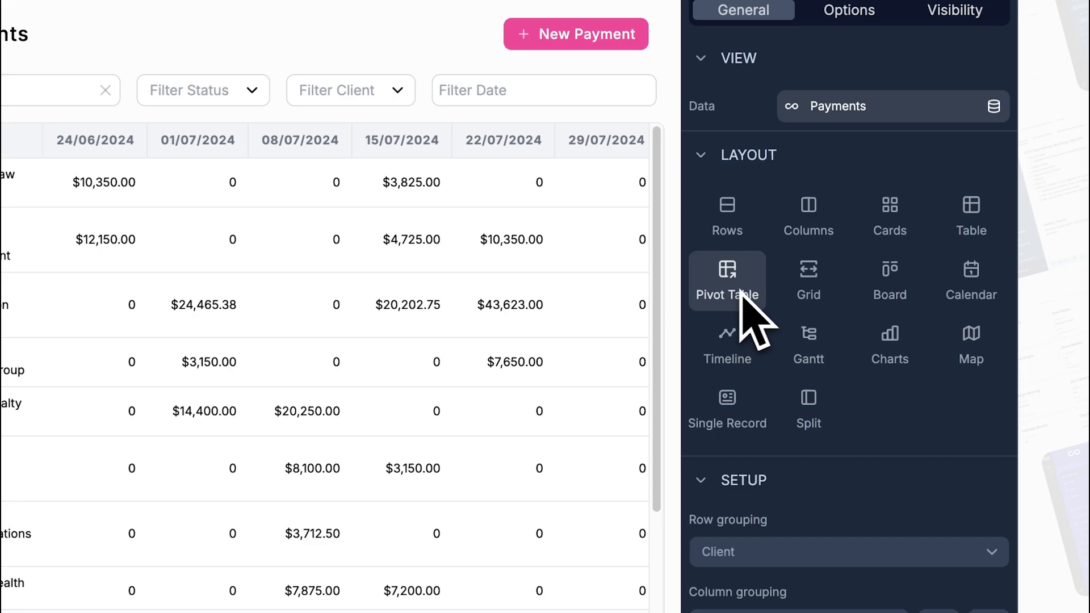
{"action": "scroll", "coordinate": [784, 443], "scroll_direction": "down", "scroll_amount": 4}
{"action": "scroll", "coordinate": [783, 443], "scroll_direction": "down", "scroll_amount": 4}
{"action": "scroll", "coordinate": [796, 451], "scroll_direction": "down", "scroll_amount": 2}
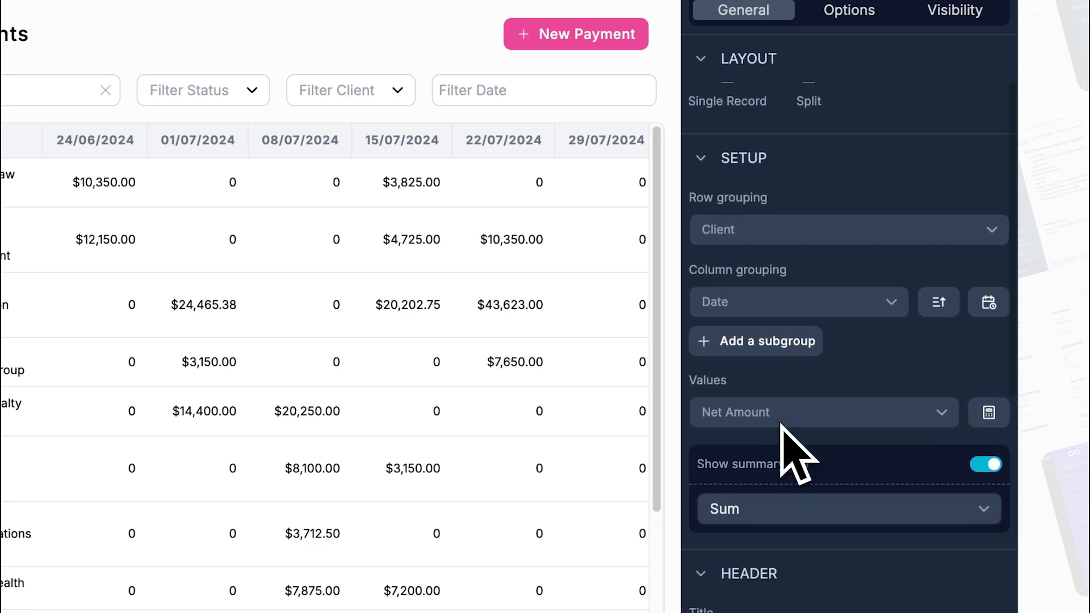
{"action": "scroll", "coordinate": [796, 451], "scroll_direction": "down", "scroll_amount": 1}
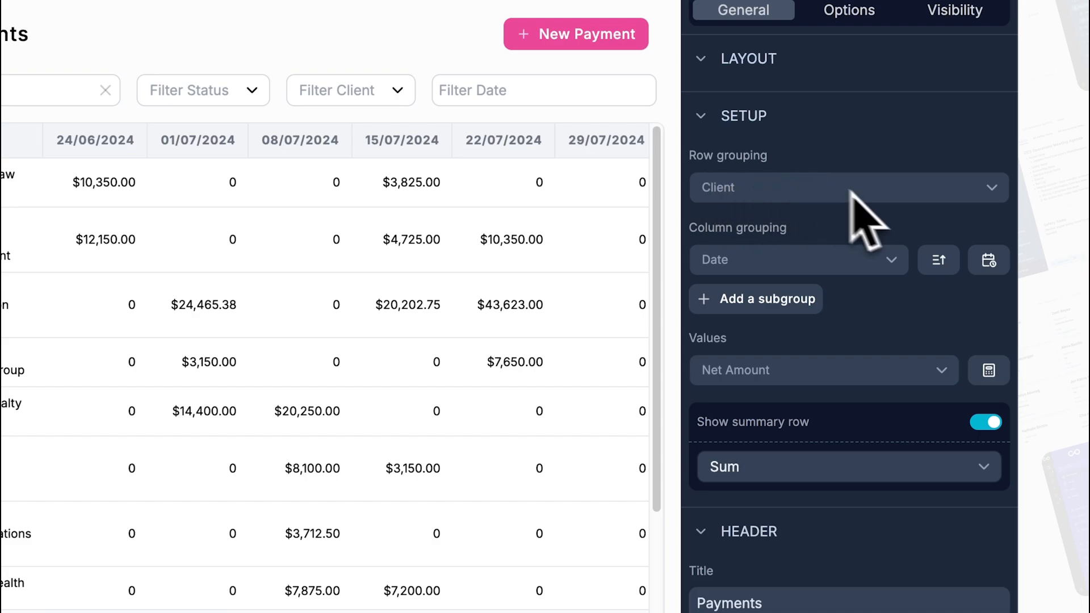
{"action": "left_click", "coordinate": [886, 187]}
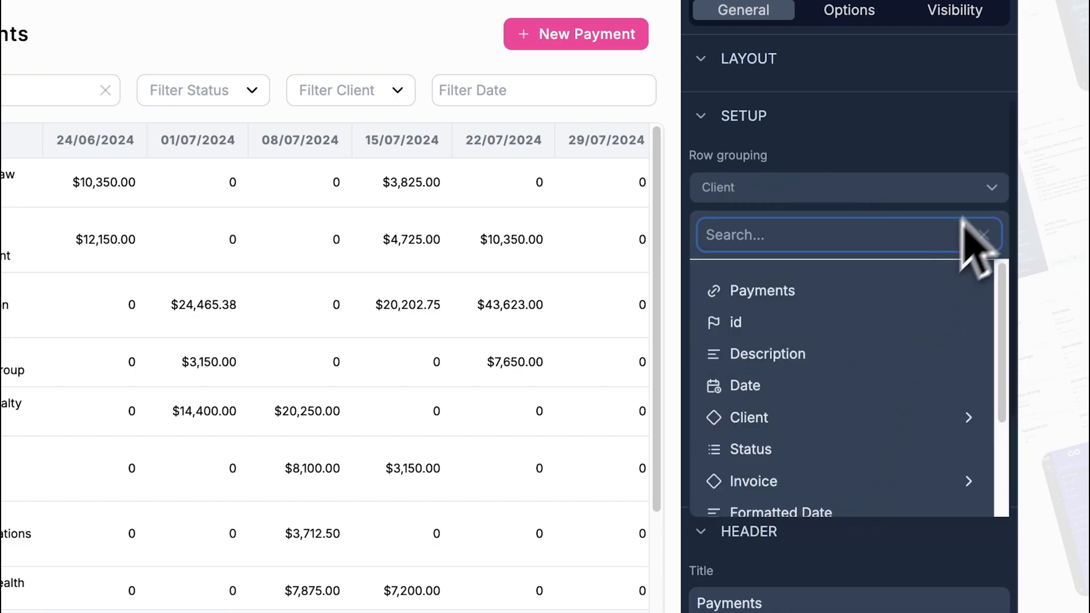
{"action": "left_click", "coordinate": [987, 201]}
{"action": "left_click", "coordinate": [886, 260]}
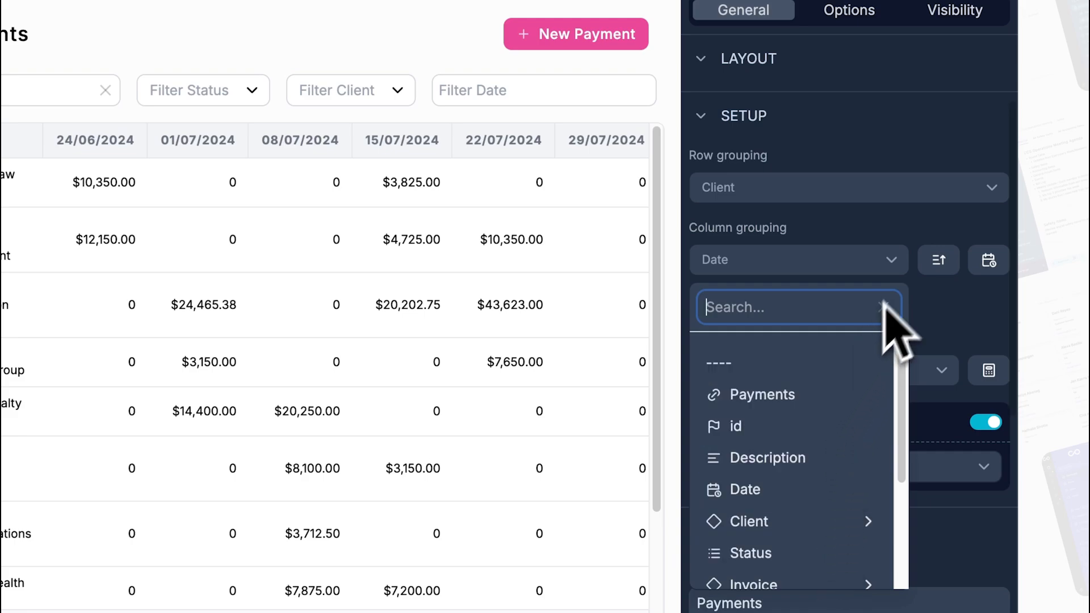
{"action": "left_click", "coordinate": [894, 259]}
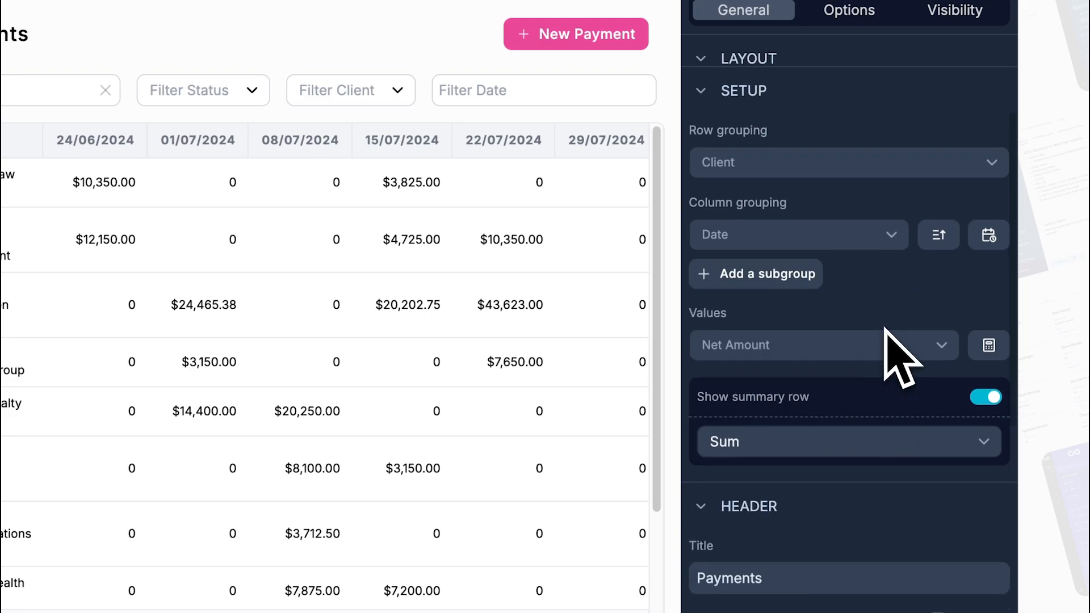
{"action": "scroll", "coordinate": [890, 349], "scroll_direction": "down", "scroll_amount": 3}
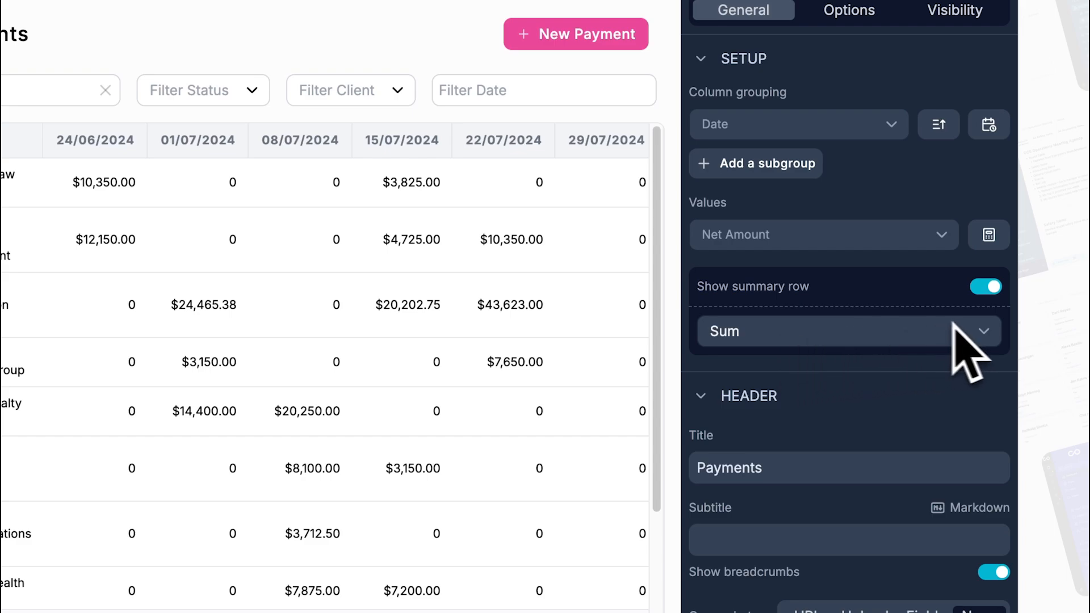
{"action": "left_click", "coordinate": [994, 332]}
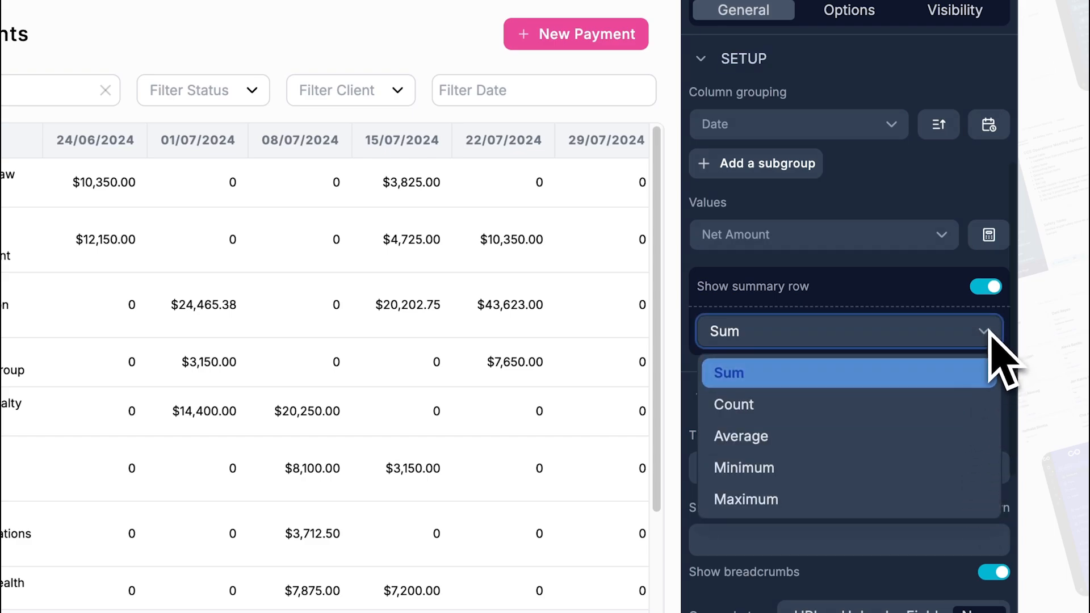
- Keep the pivot's summary row calculation set to Sum
{"action": "left_click", "coordinate": [988, 336]}
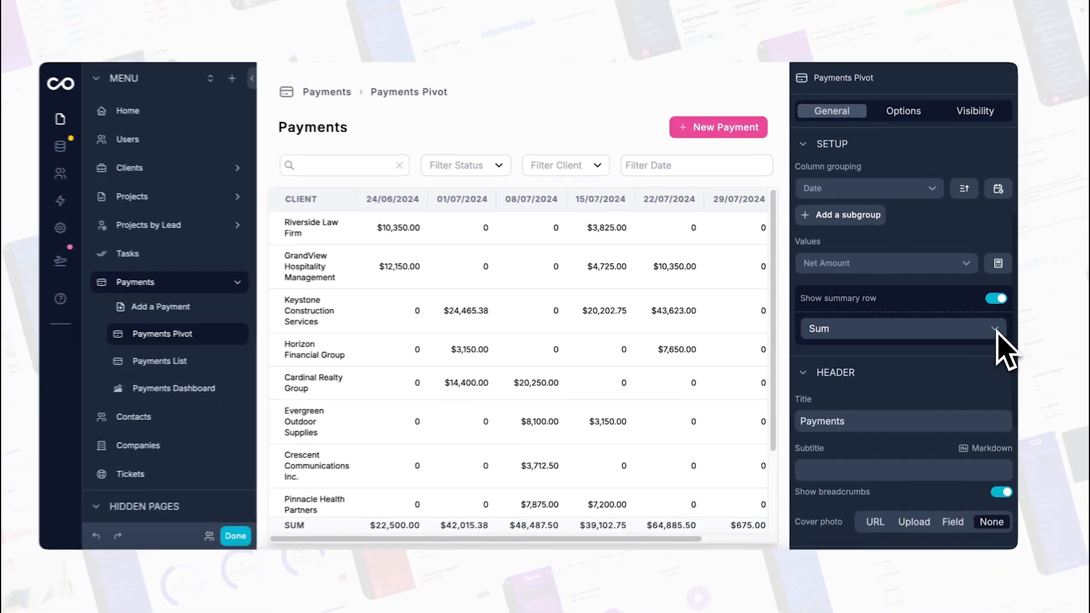
{"action": "scroll", "coordinate": [988, 379], "scroll_direction": "down", "scroll_amount": 1}
{"action": "scroll", "coordinate": [988, 379], "scroll_direction": "up", "scroll_amount": 3}
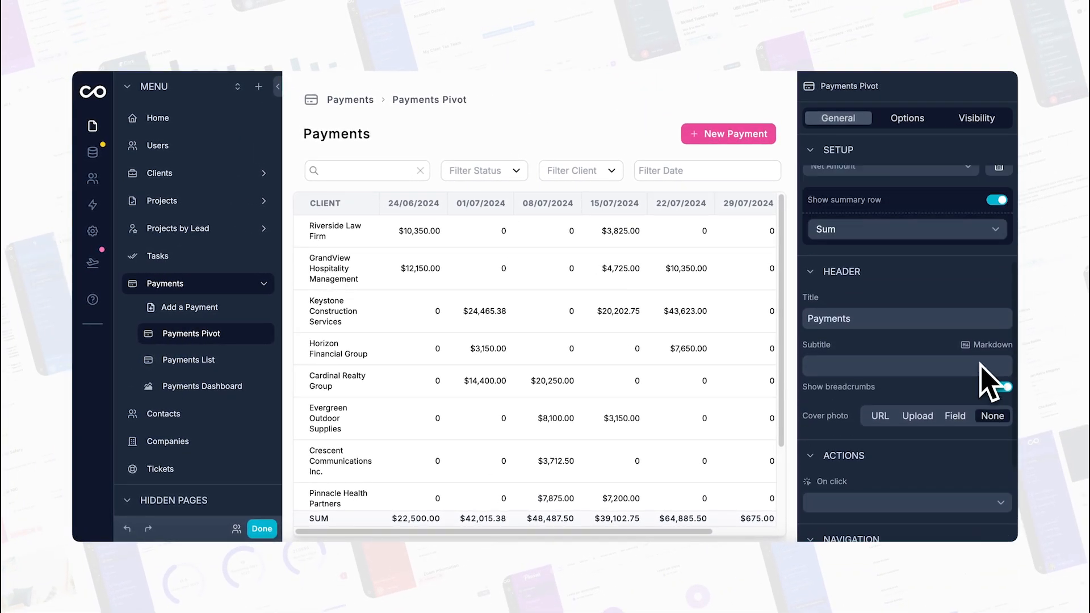
{"action": "scroll", "coordinate": [987, 378], "scroll_direction": "up", "scroll_amount": 3}
{"action": "scroll", "coordinate": [989, 379], "scroll_direction": "up", "scroll_amount": 2}
{"action": "scroll", "coordinate": [988, 380], "scroll_direction": "up", "scroll_amount": 2}
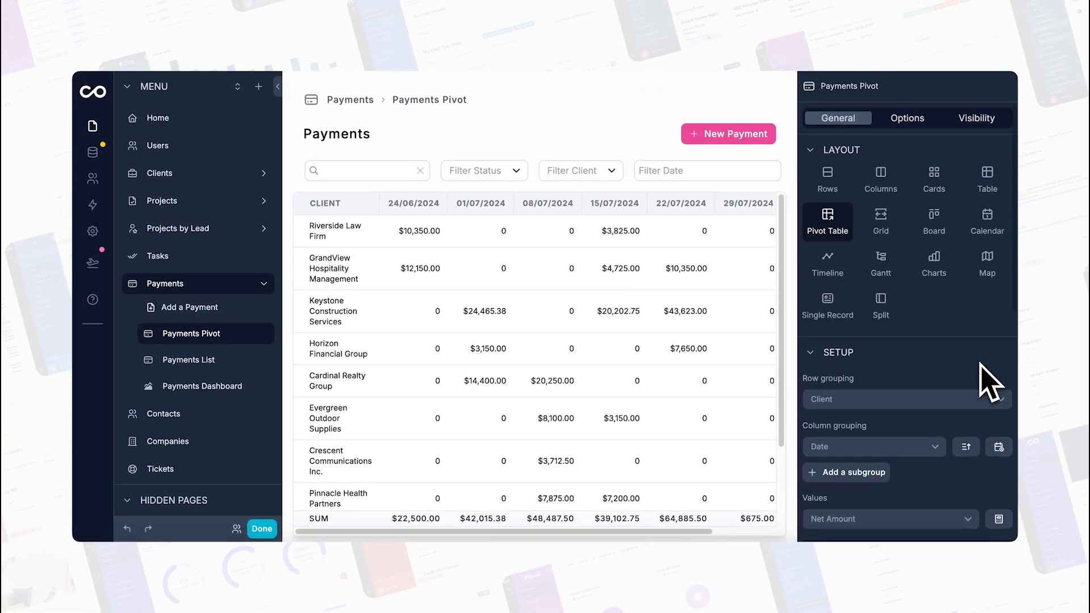
{"action": "scroll", "coordinate": [987, 379], "scroll_direction": "up", "scroll_amount": 2}
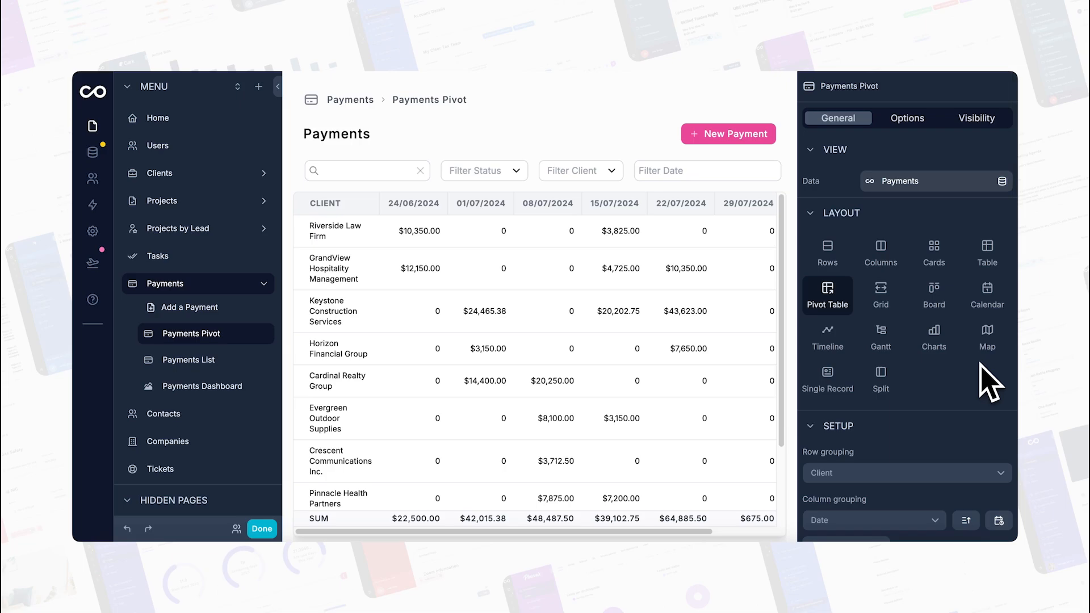